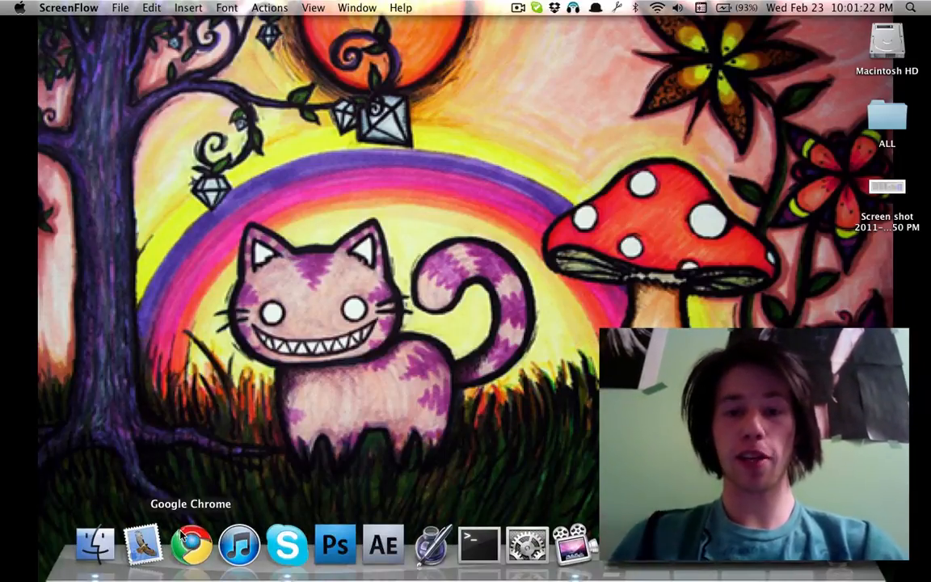
Launch Google Chrome from the Dock to get a new browser tab
{"action": "left_click", "coordinate": [191, 542]}
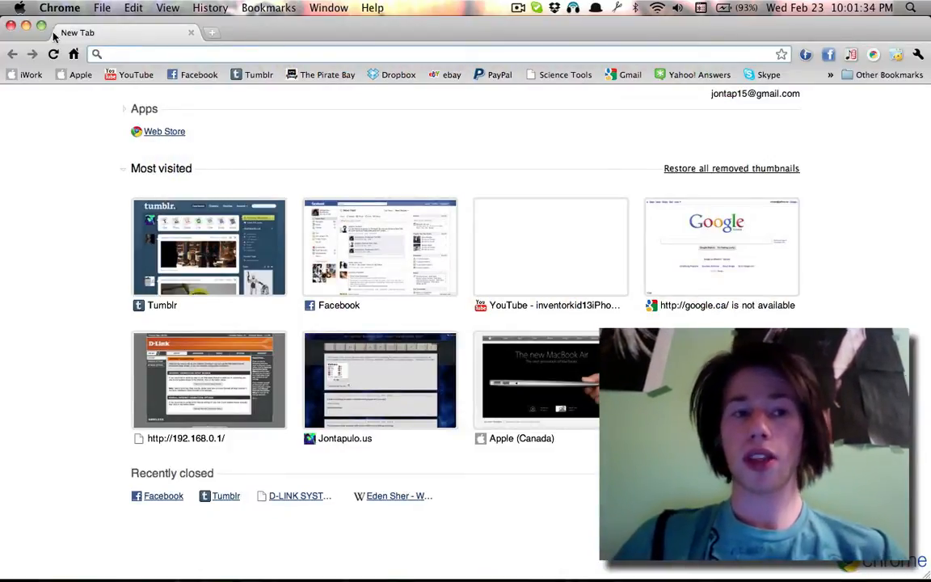
Shrink the Chrome window, load youtube.com, then enlarge the window to show the page
{"action": "left_click", "coordinate": [42, 26]}
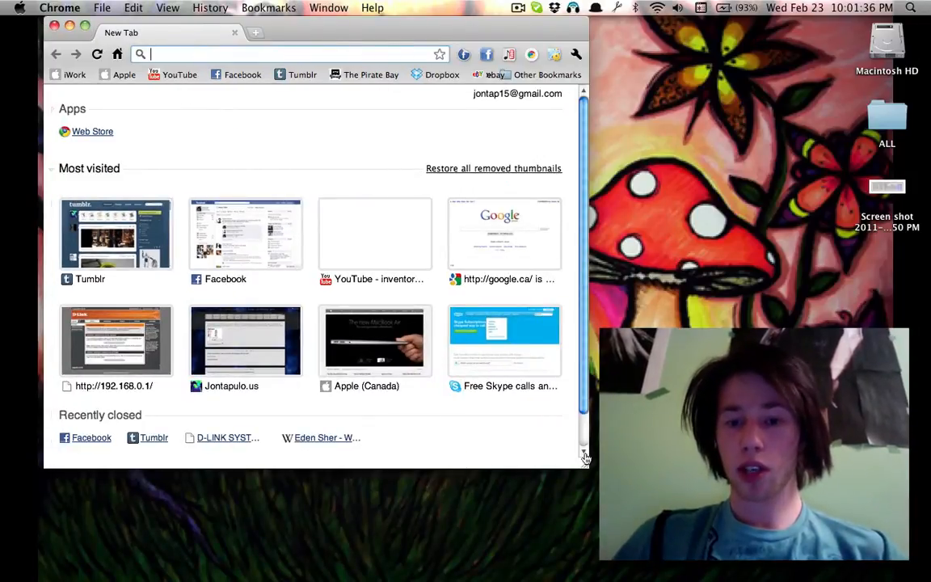
{"action": "left_click_drag", "start_coordinate": [588, 472], "coordinate": [351, 212]}
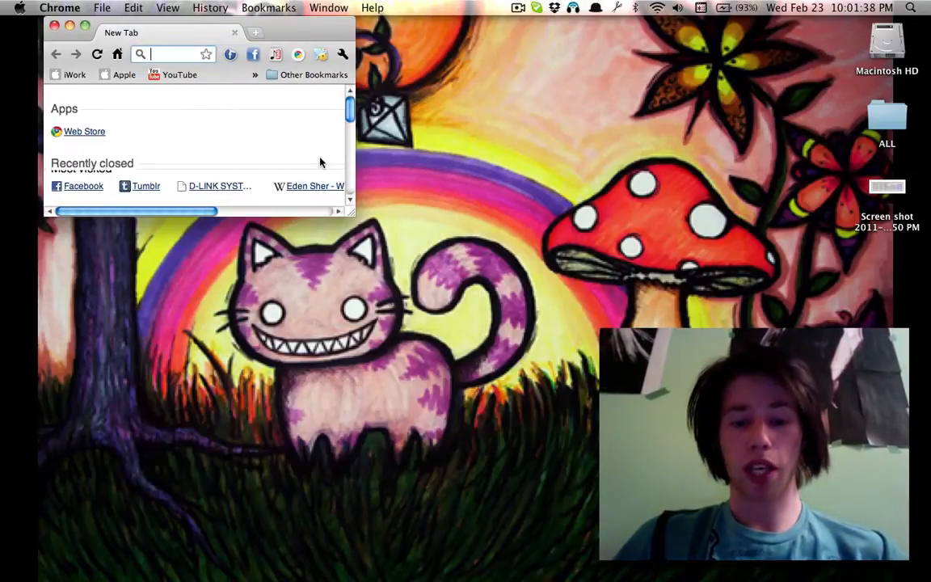
{"action": "type", "text": "youtube.com"}
{"action": "key", "text": "Return"}
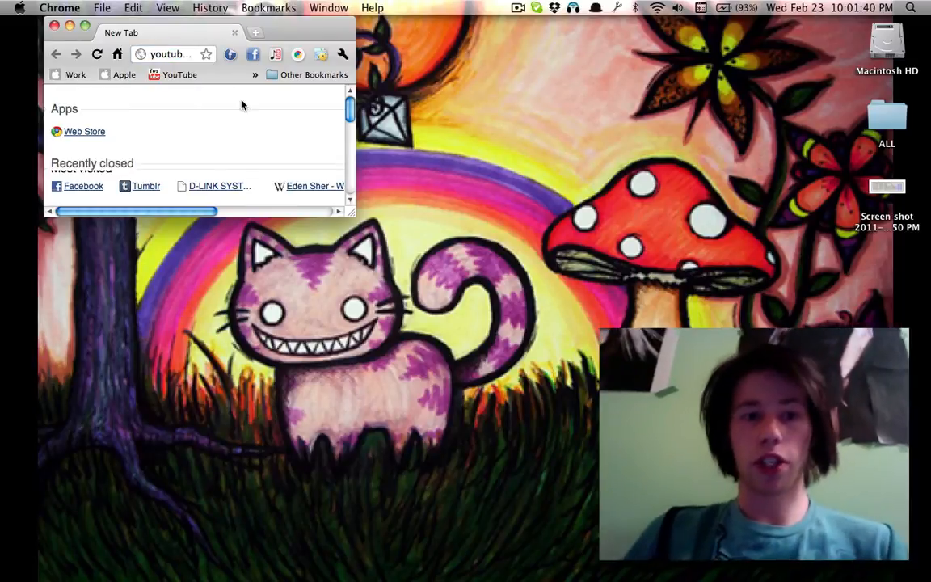
{"action": "left_click_drag", "start_coordinate": [351, 216], "coordinate": [606, 416]}
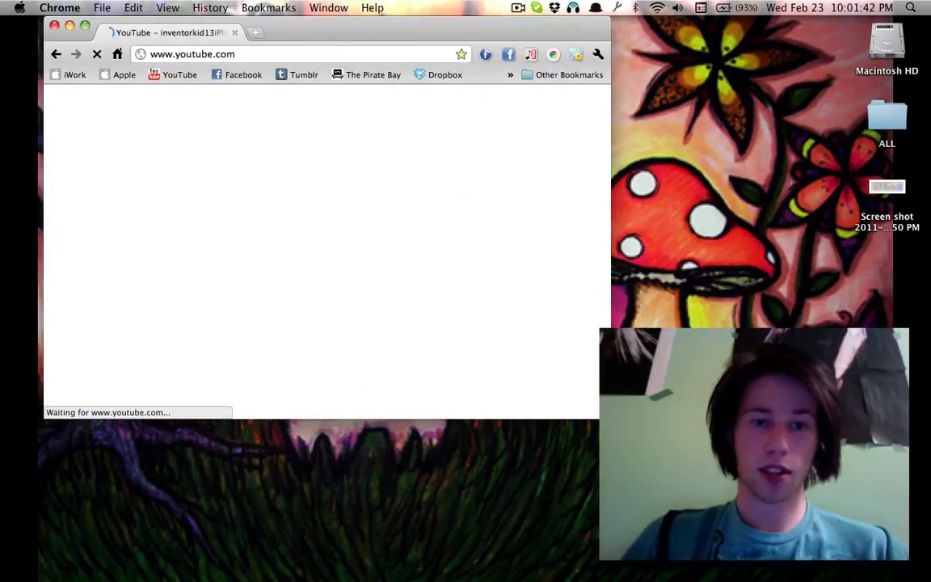
Search YouTube for the suggested channel name inventorkid13
{"action": "left_click", "coordinate": [246, 104]}
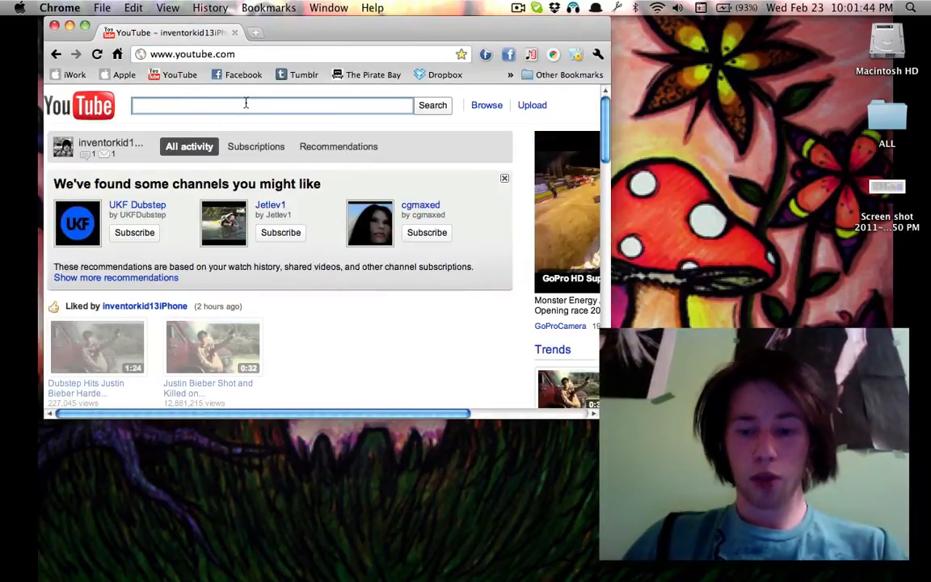
{"action": "type", "text": "inventorki"}
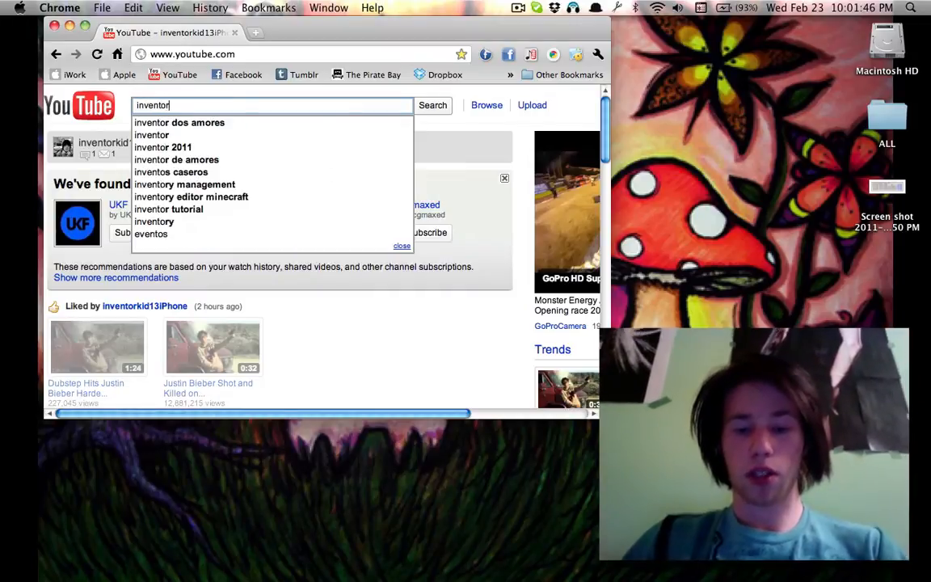
{"action": "key", "text": "Down"}
{"action": "key", "text": "Return"}
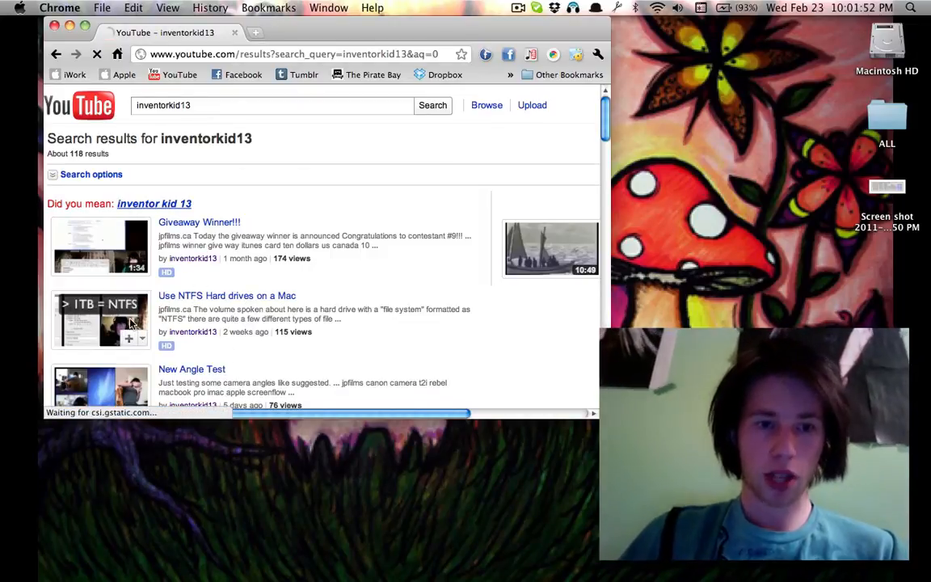
Play 'Use NTFS Hard drives on a Mac' muted and move its window to the right
{"action": "left_click", "coordinate": [227, 295]}
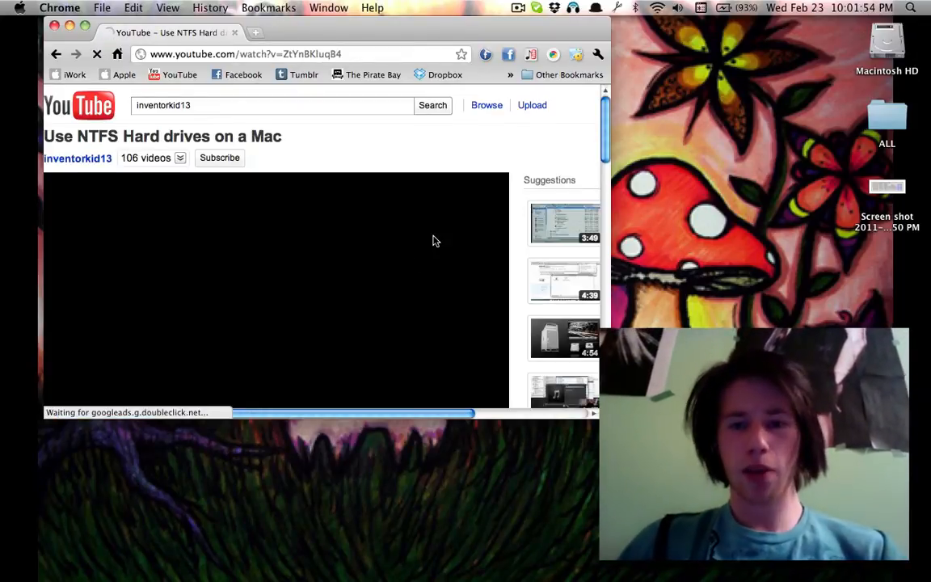
{"action": "scroll", "coordinate": [434, 240], "scroll_direction": "down", "scroll_amount": 4}
{"action": "scroll", "coordinate": [434, 239], "scroll_direction": "up", "scroll_amount": 2}
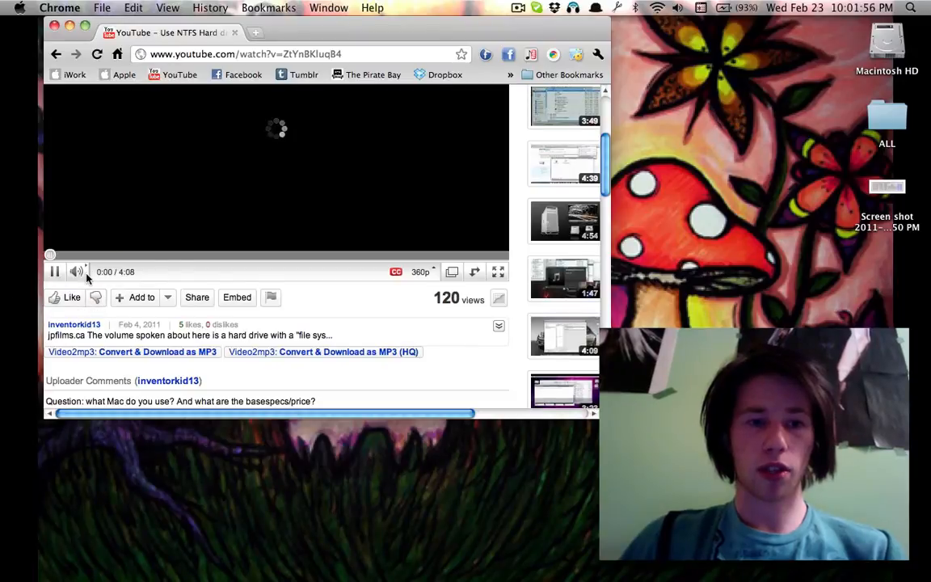
{"action": "left_click", "coordinate": [78, 271]}
{"action": "scroll", "coordinate": [320, 289], "scroll_direction": "up", "scroll_amount": 4}
{"action": "scroll", "coordinate": [321, 288], "scroll_direction": "down", "scroll_amount": 3}
{"action": "scroll", "coordinate": [320, 289], "scroll_direction": "down", "scroll_amount": 1}
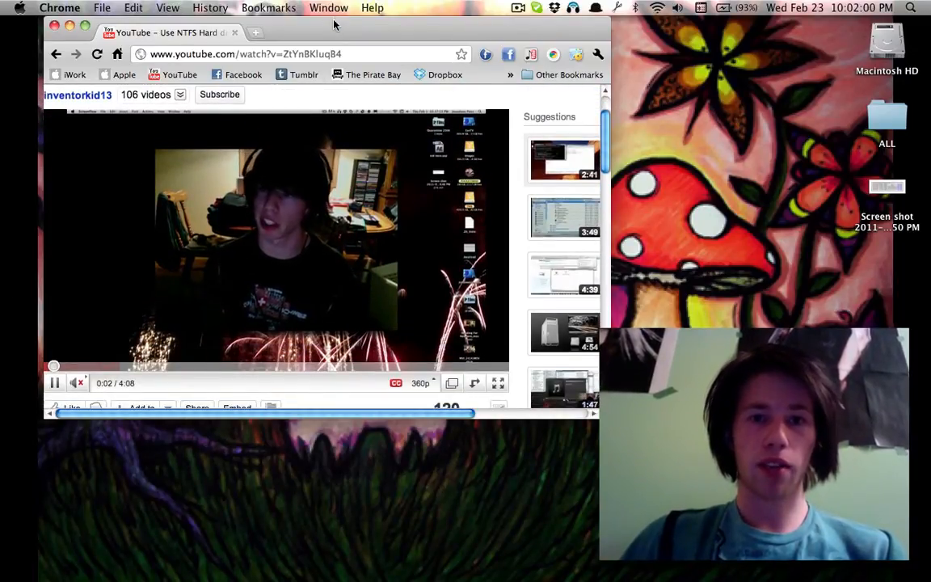
{"action": "left_click_drag", "start_coordinate": [333, 24], "coordinate": [561, 26]}
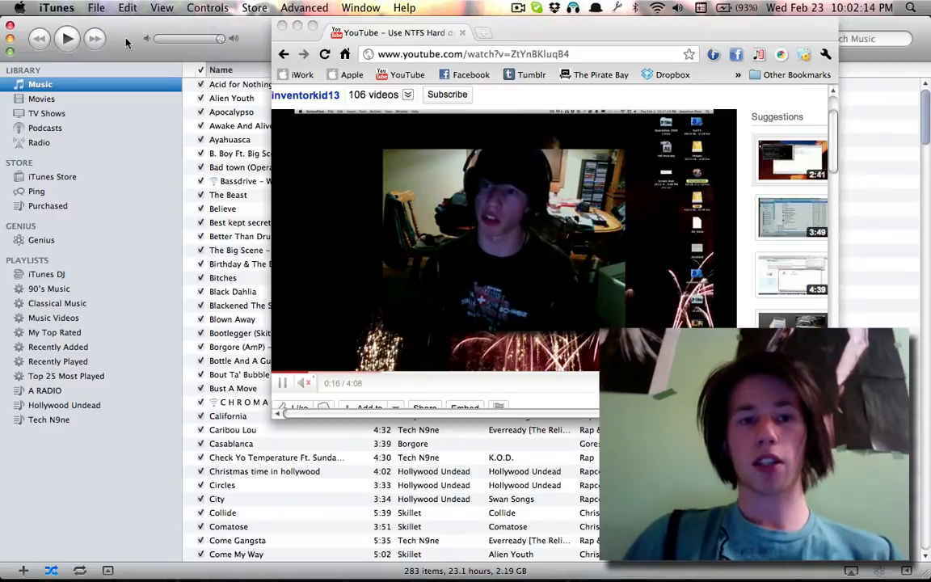
{"action": "type", "text": "car"}
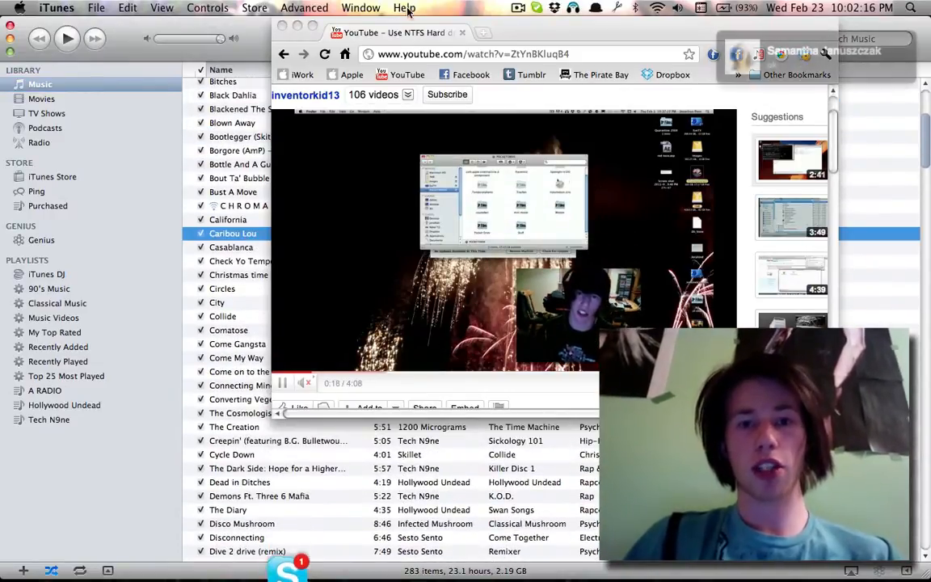
Slide the video window further right and switch focus between iTunes and the YouTube window
{"action": "left_click_drag", "start_coordinate": [408, 32], "coordinate": [495, 33]}
{"action": "left_click", "coordinate": [234, 192]}
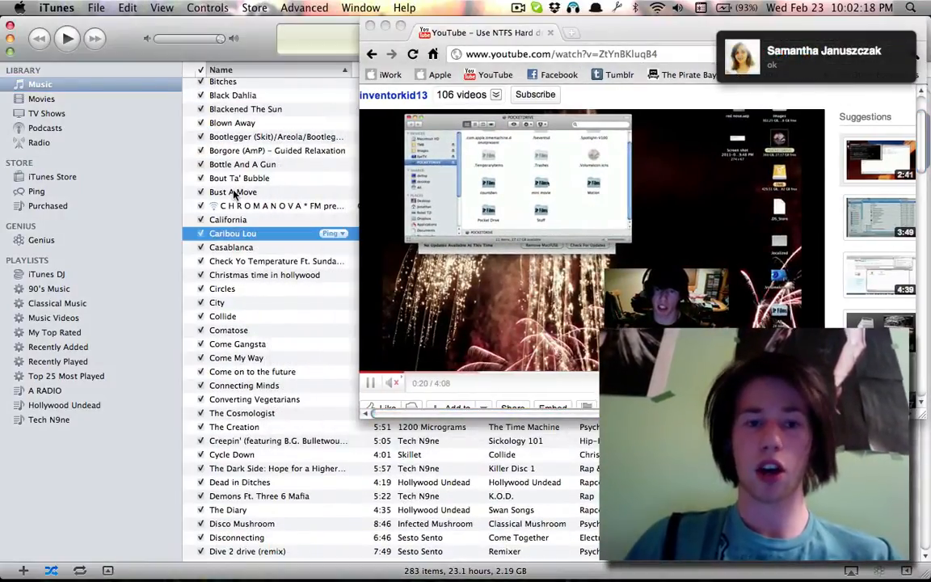
{"action": "scroll", "coordinate": [234, 193], "scroll_direction": "up", "scroll_amount": 5}
{"action": "scroll", "coordinate": [235, 192], "scroll_direction": "up", "scroll_amount": 5}
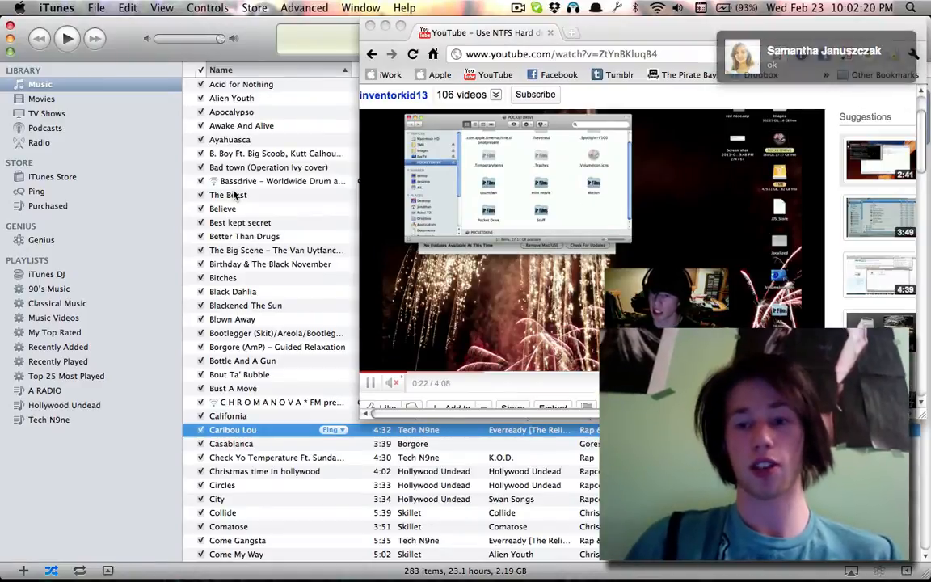
{"action": "scroll", "coordinate": [235, 195], "scroll_direction": "down", "scroll_amount": 2}
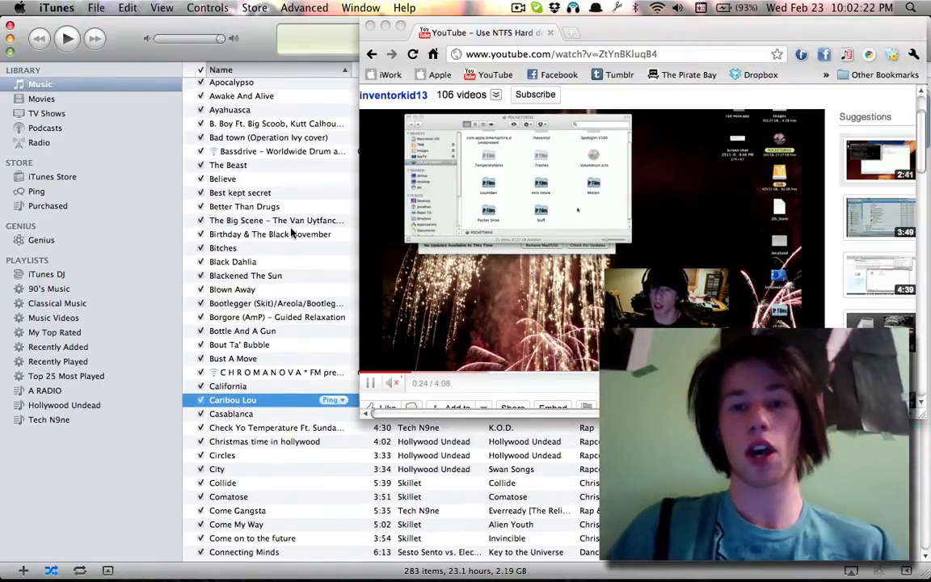
{"action": "left_click", "coordinate": [616, 39]}
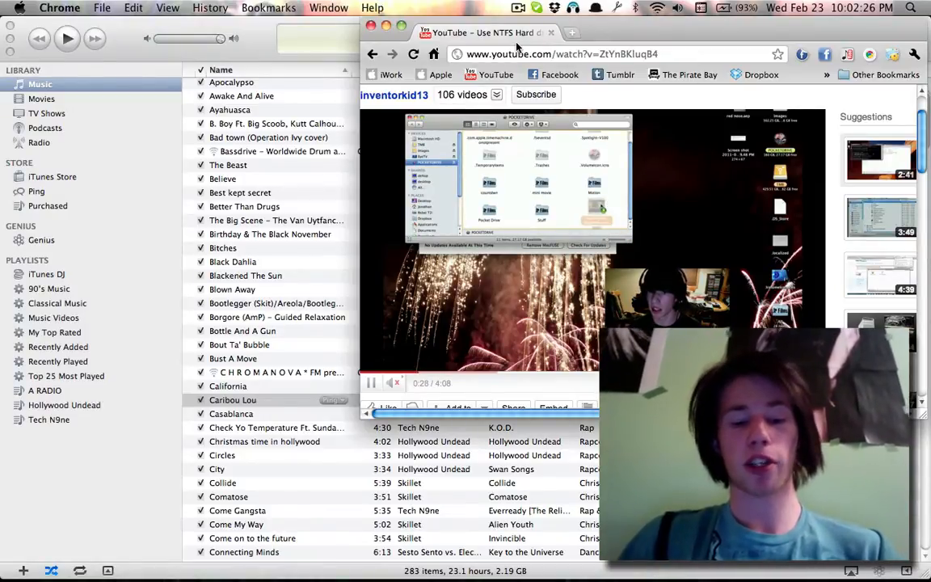
Bring the iTunes library forward and browse its menus for window settings
{"action": "left_click", "coordinate": [295, 208]}
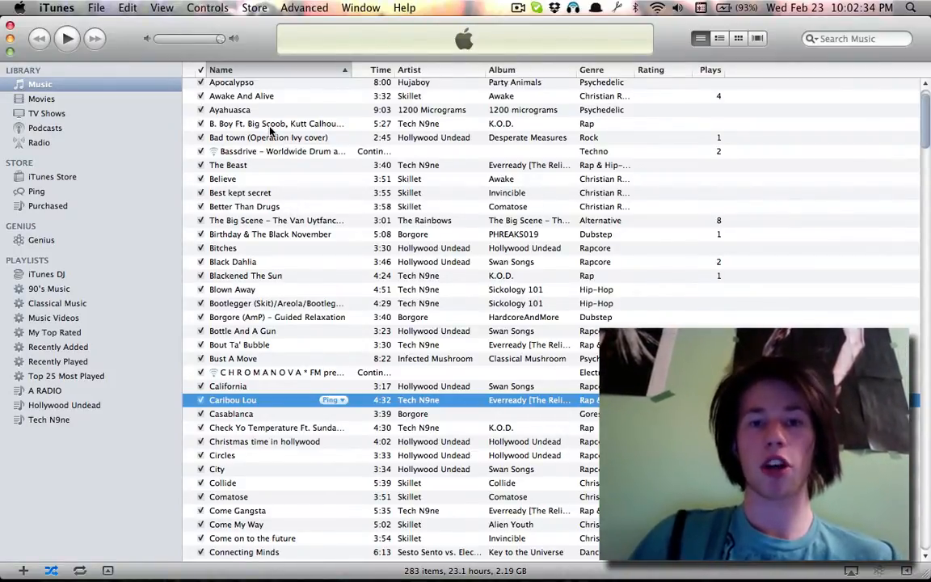
{"action": "left_click", "coordinate": [56, 7]}
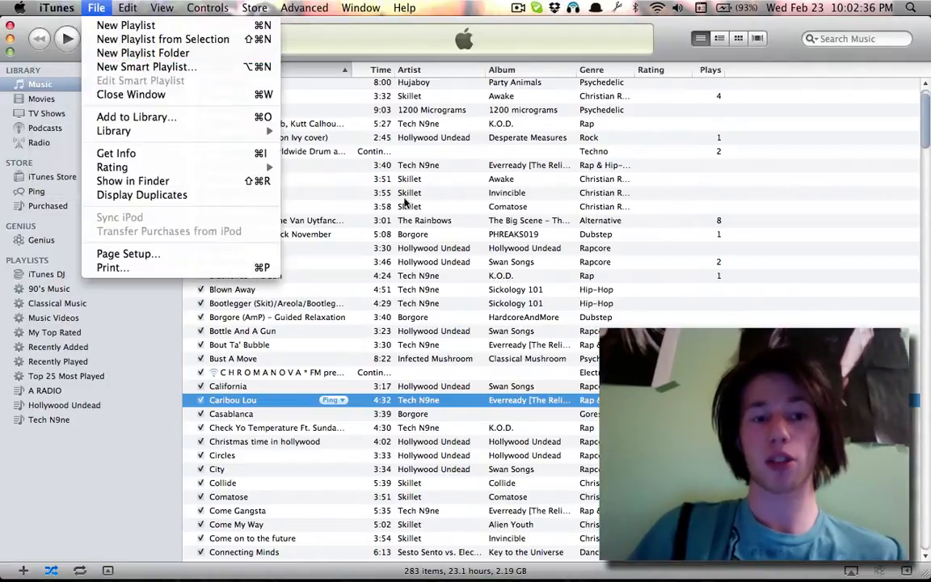
Pick the YouTube window via Exposé and review Chrome's Window menu with Keep Afloat, Transparency and Adjust Effects
{"action": "left_click", "coordinate": [259, 257]}
{"action": "key", "text": "F3"}
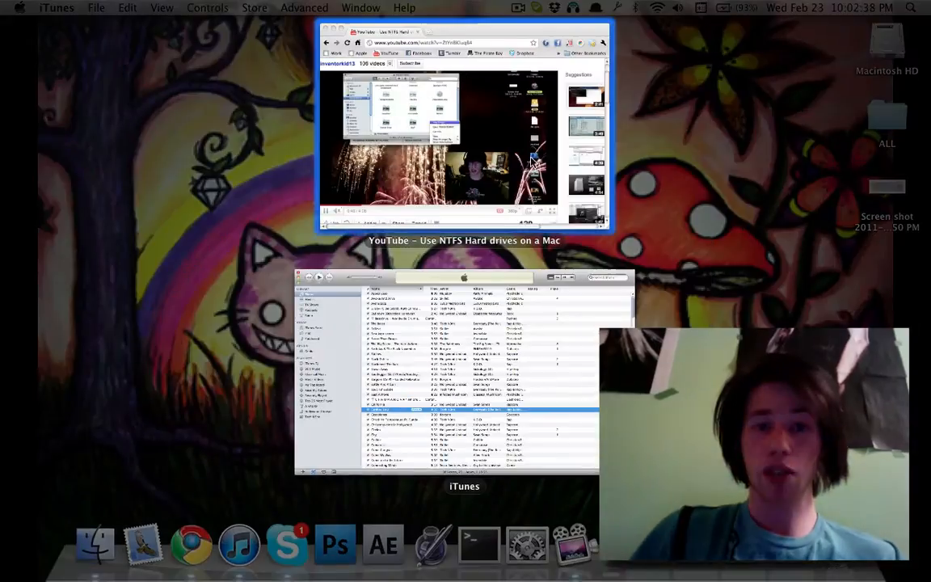
{"action": "left_click", "coordinate": [476, 125]}
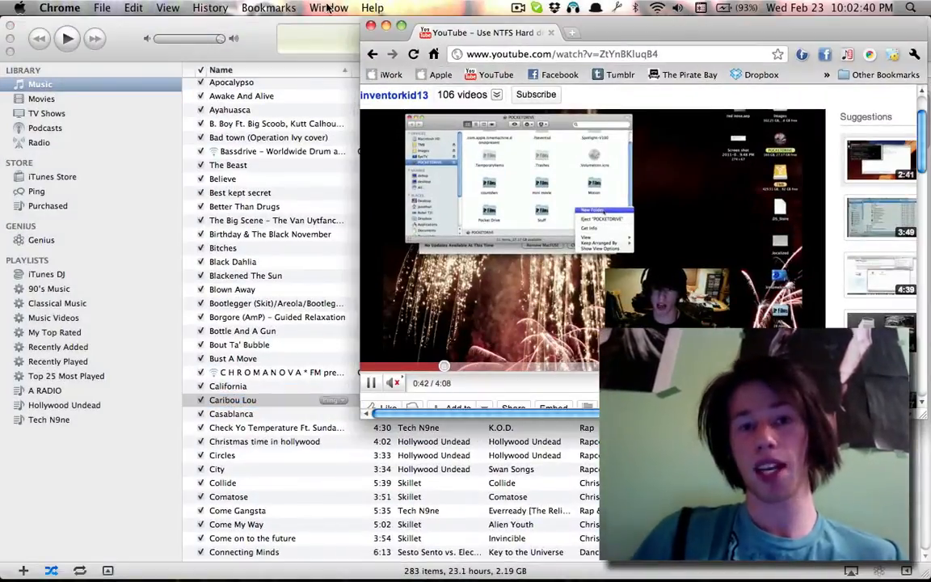
{"action": "left_click", "coordinate": [329, 8]}
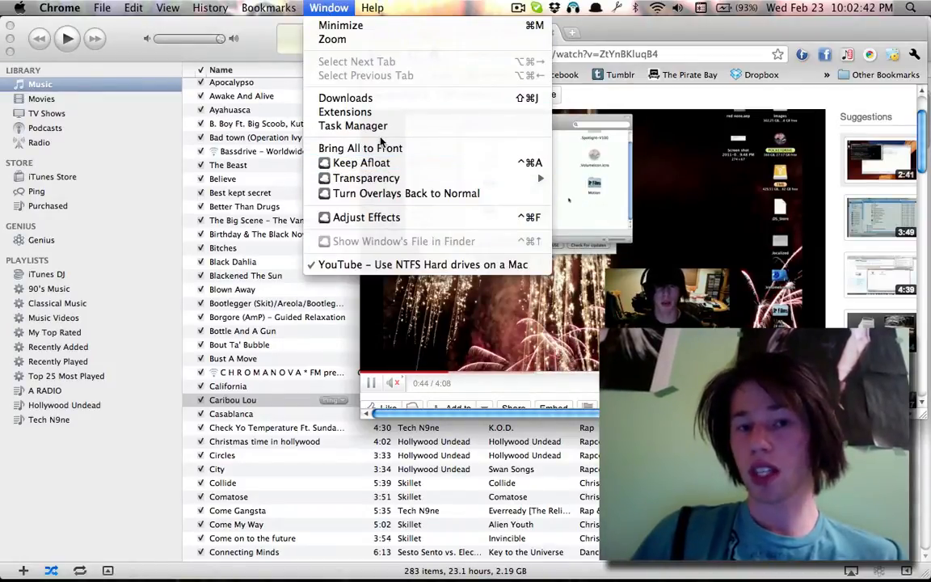
Bring the iTunes library back to the front and show all open windows again
{"action": "left_click", "coordinate": [374, 219]}
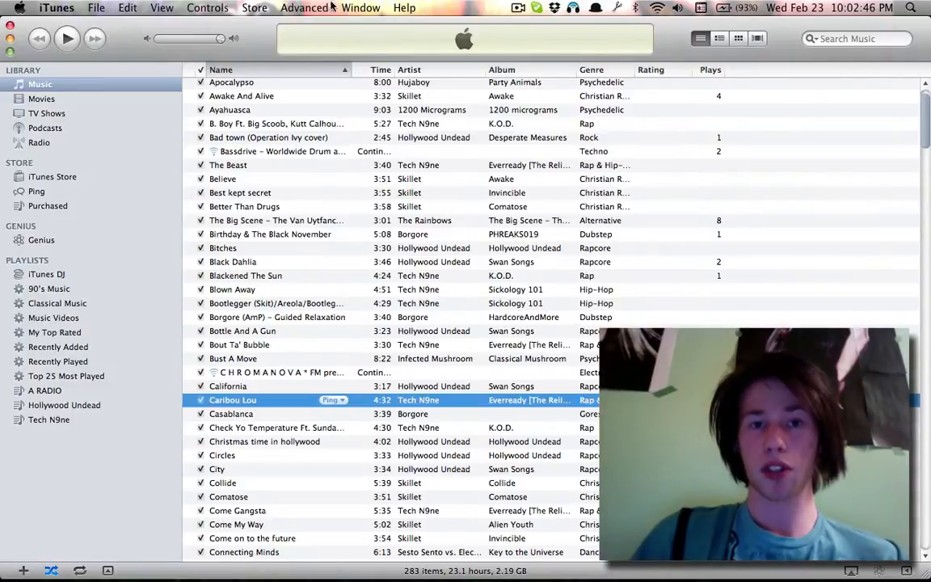
{"action": "left_click", "coordinate": [360, 8]}
{"action": "left_click", "coordinate": [361, 8]}
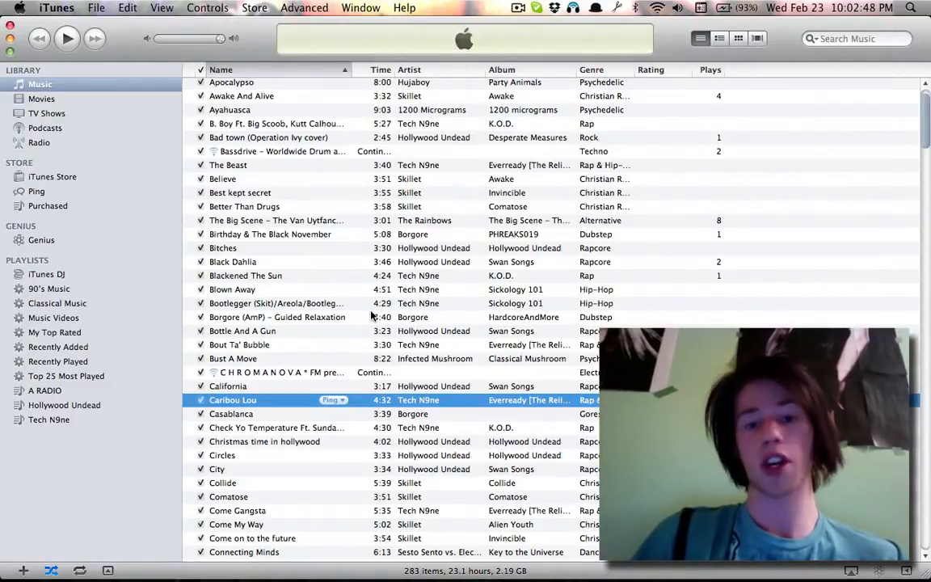
Select the YouTube window in Exposé, move it aside, close it, and bring Skype forward
{"action": "key", "text": "F9"}
{"action": "left_click", "coordinate": [485, 146]}
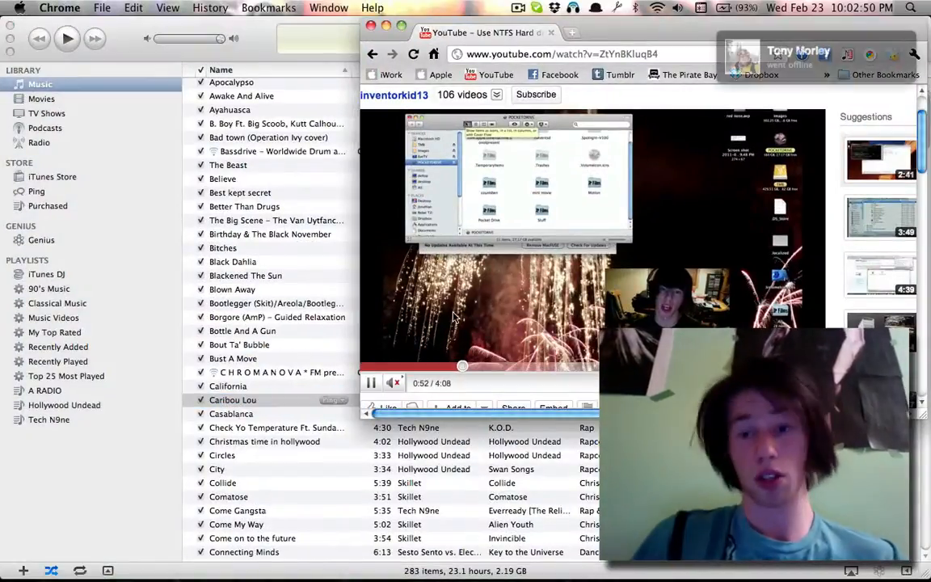
{"action": "left_click_drag", "start_coordinate": [580, 32], "coordinate": [259, 89]}
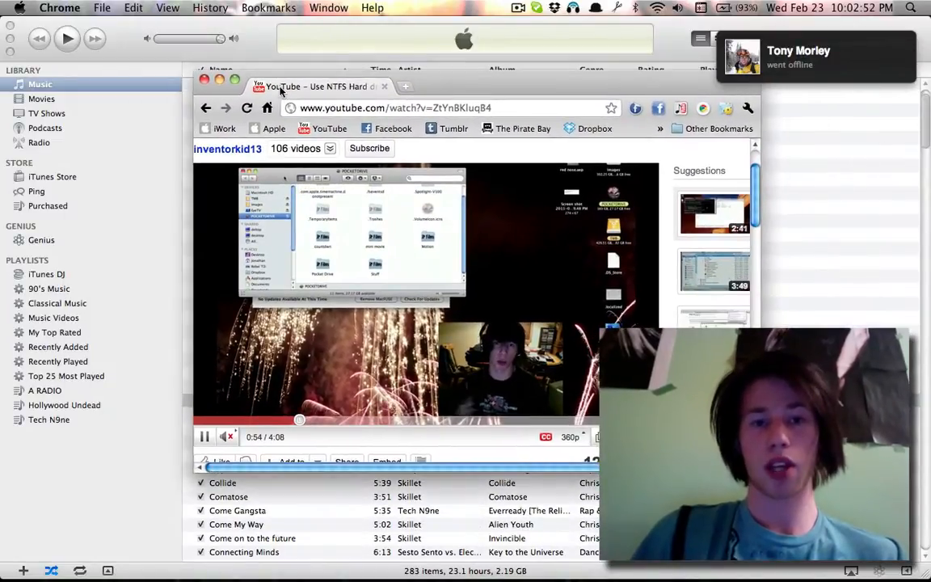
{"action": "left_click", "coordinate": [205, 81]}
{"action": "mouse_move", "coordinate": [384, 579]}
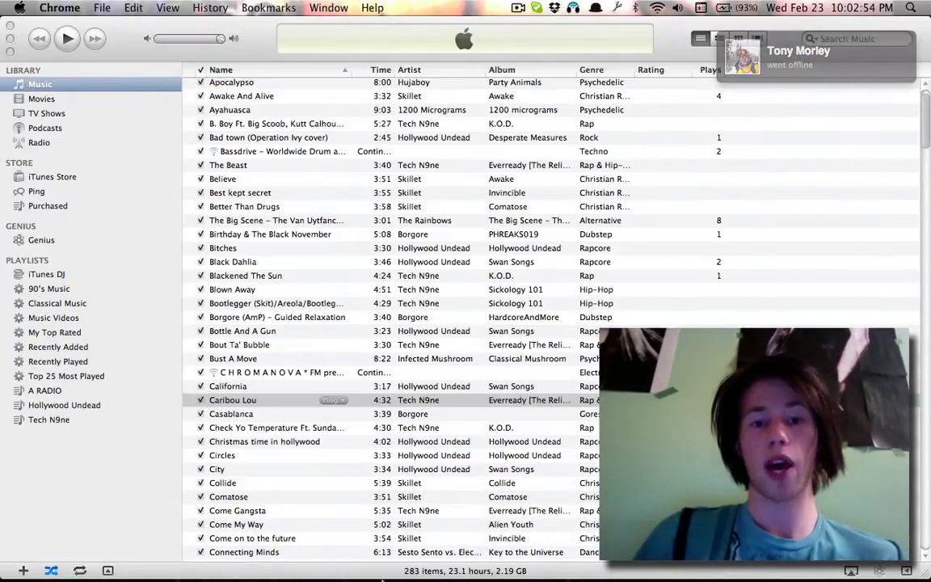
{"action": "left_click", "coordinate": [289, 546]}
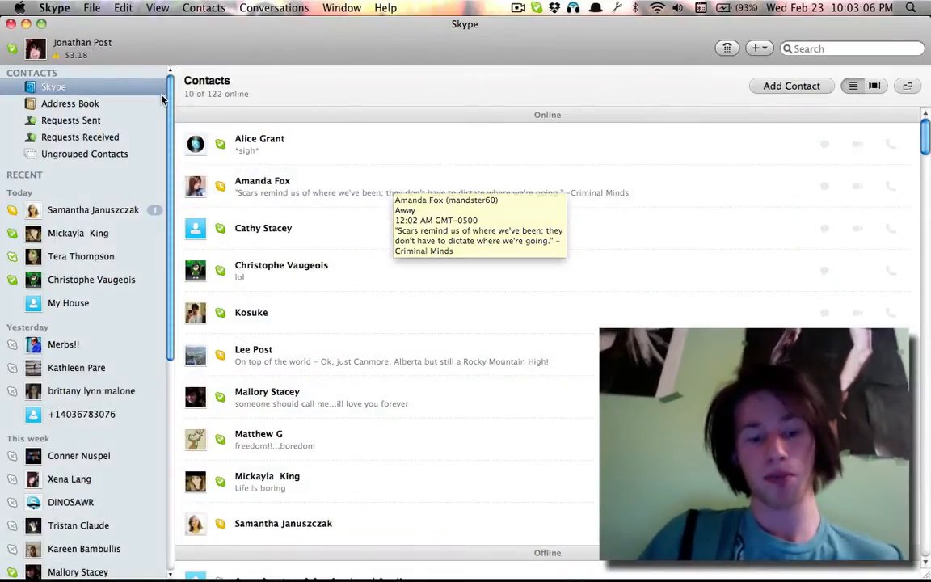
Hide the iTunes library, reopen Chrome with a new tab and maximise its window
{"action": "key", "text": "super+Tab"}
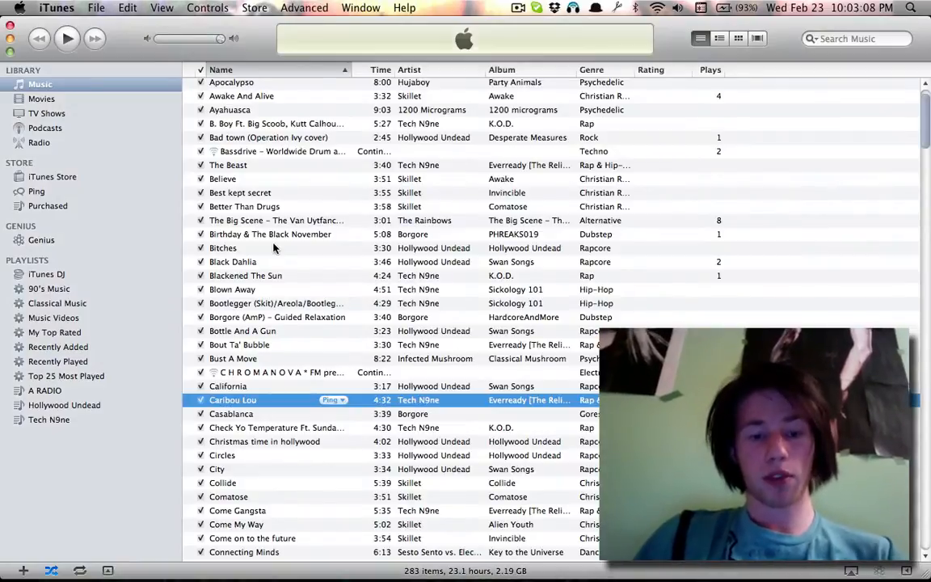
{"action": "key", "text": "super+h"}
{"action": "mouse_move", "coordinate": [182, 576]}
{"action": "left_click", "coordinate": [182, 541]}
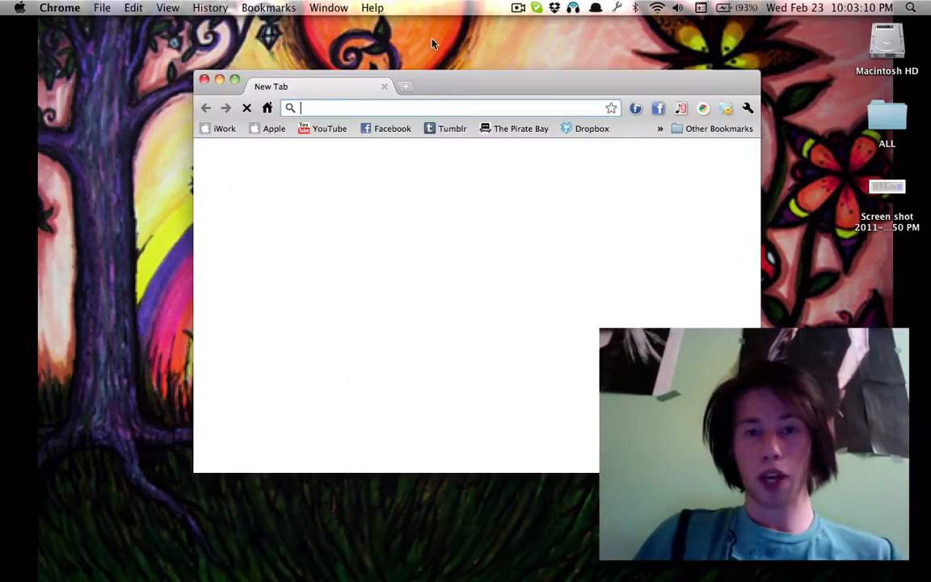
{"action": "left_click", "coordinate": [235, 78]}
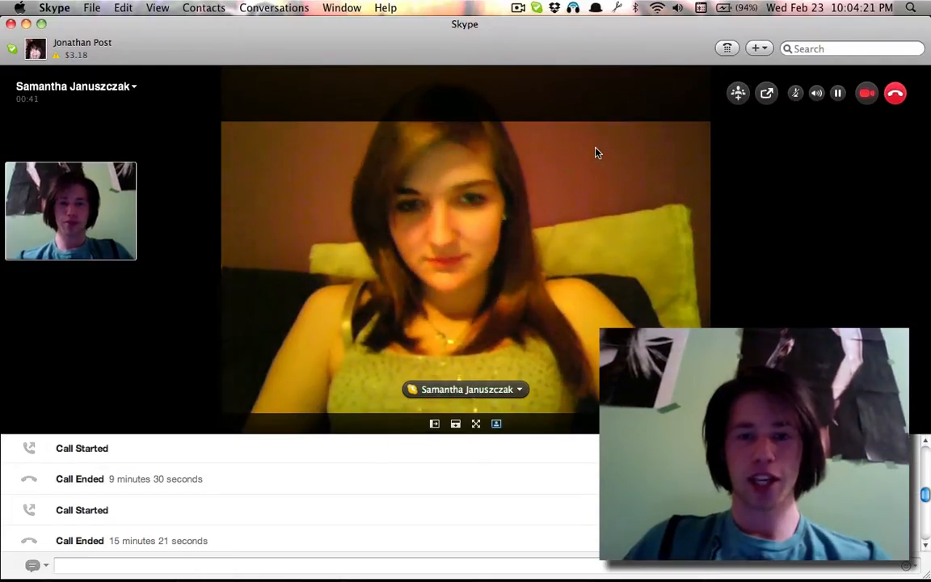
Bring the Facebook window forward, visit your profile, and open the 'replacing E with 3' post from notifications
{"action": "key", "text": "F3"}
{"action": "left_click", "coordinate": [512, 158]}
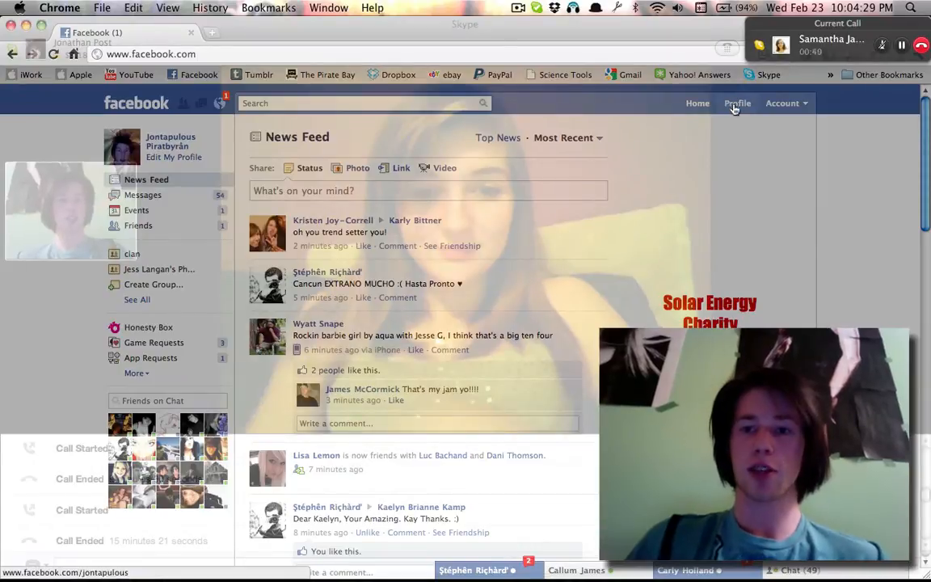
{"action": "left_click", "coordinate": [734, 105]}
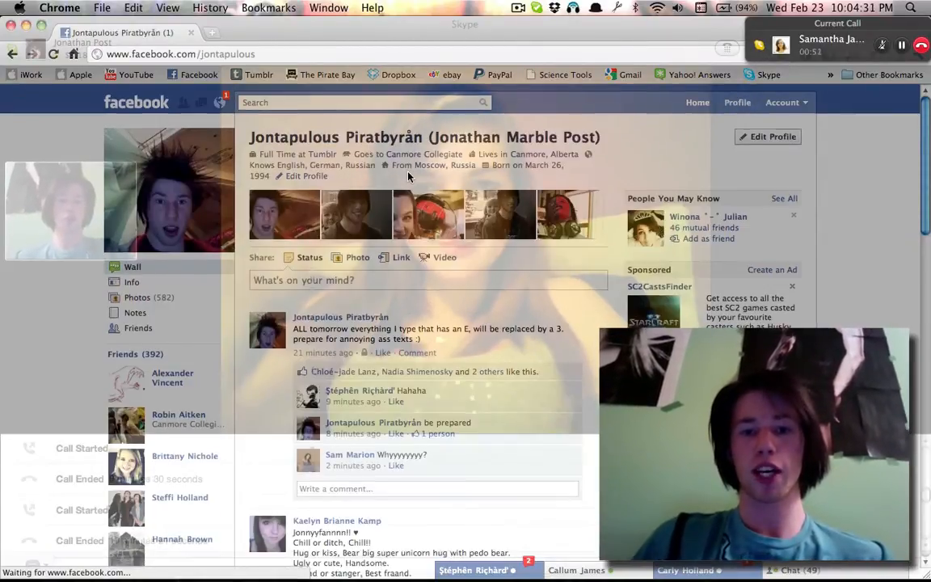
{"action": "scroll", "coordinate": [408, 176], "scroll_direction": "down", "scroll_amount": 5}
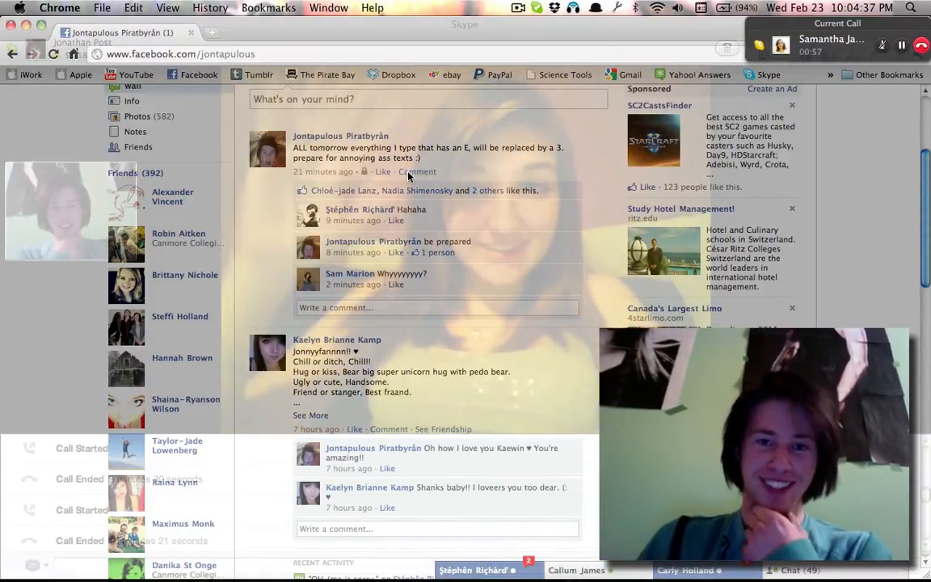
{"action": "scroll", "coordinate": [408, 176], "scroll_direction": "up", "scroll_amount": 6}
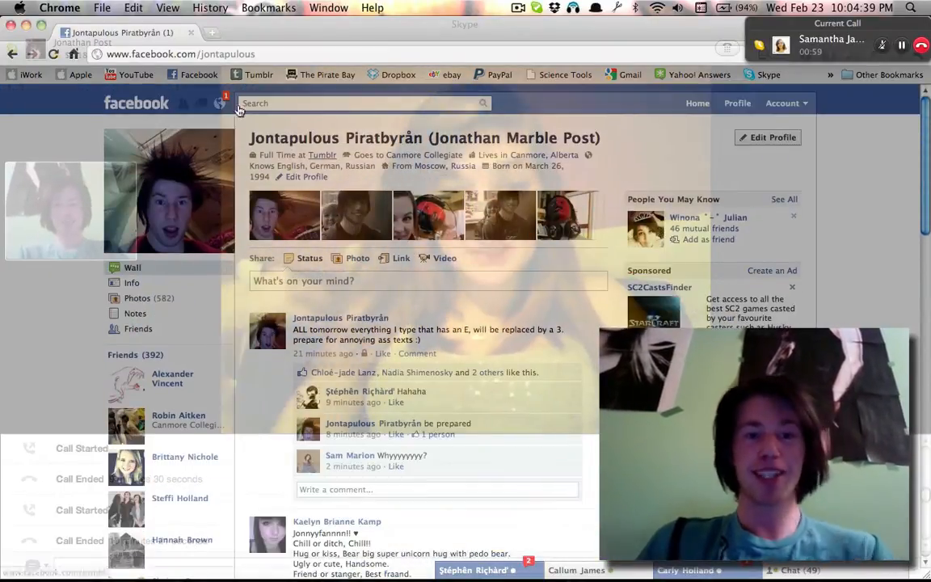
{"action": "left_click", "coordinate": [220, 103]}
{"action": "left_click", "coordinate": [342, 165]}
{"action": "scroll", "coordinate": [463, 222], "scroll_direction": "down", "scroll_amount": 3}
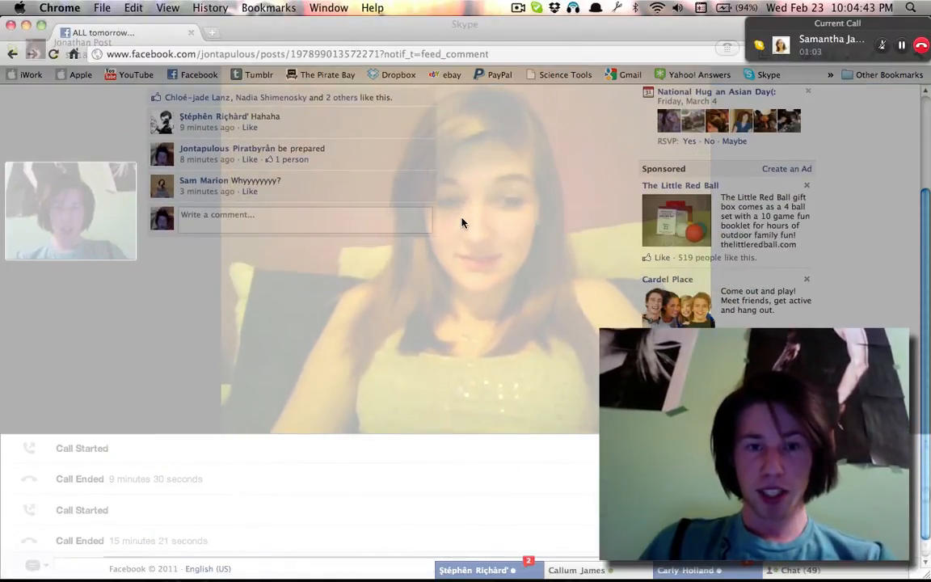
{"action": "scroll", "coordinate": [462, 222], "scroll_direction": "up", "scroll_amount": 3}
{"action": "scroll", "coordinate": [462, 222], "scroll_direction": "down", "scroll_amount": 4}
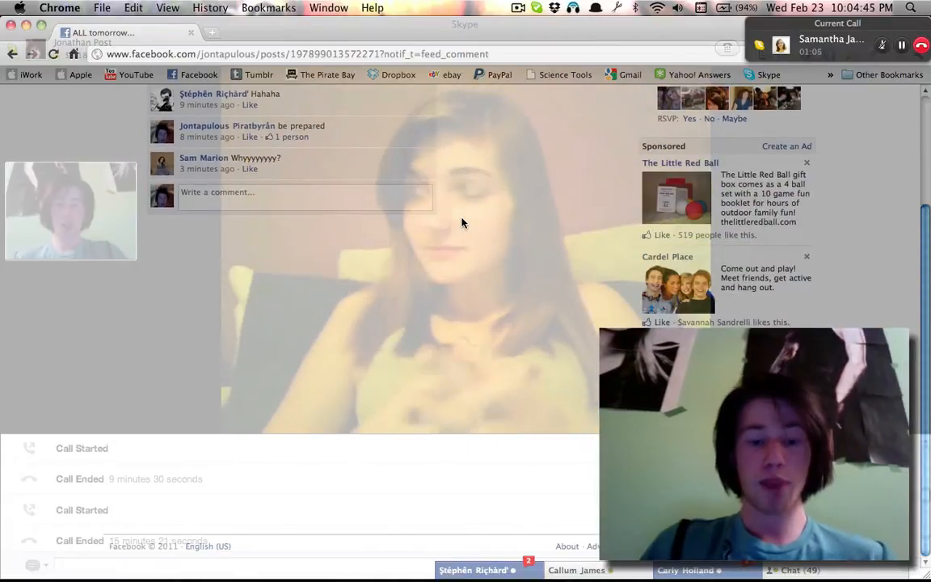
Search Google for 'afloat mac download' in a new tab and open the infinite-labs result
{"action": "key", "text": "super+t"}
{"action": "type", "text": "afl"}
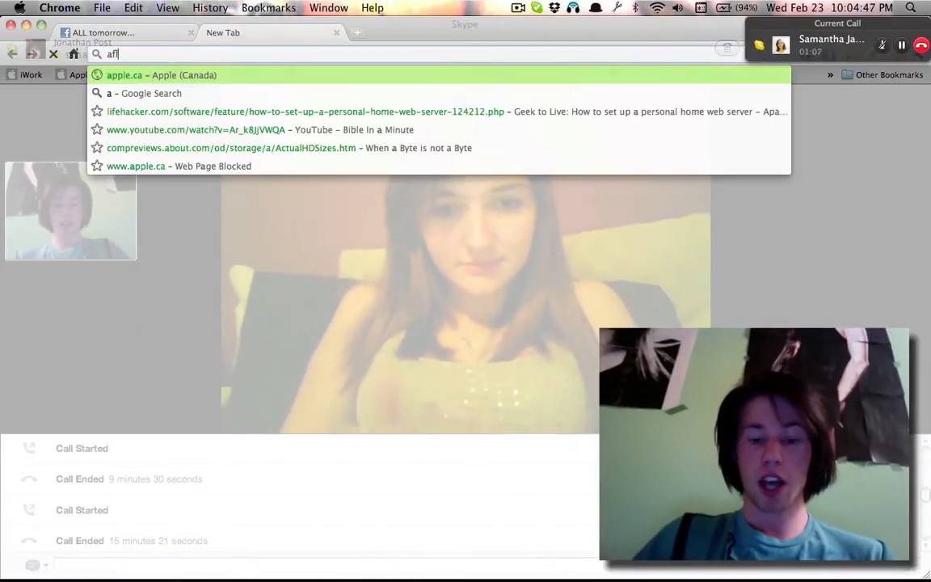
{"action": "type", "text": "oat"}
{"action": "key", "text": "Return"}
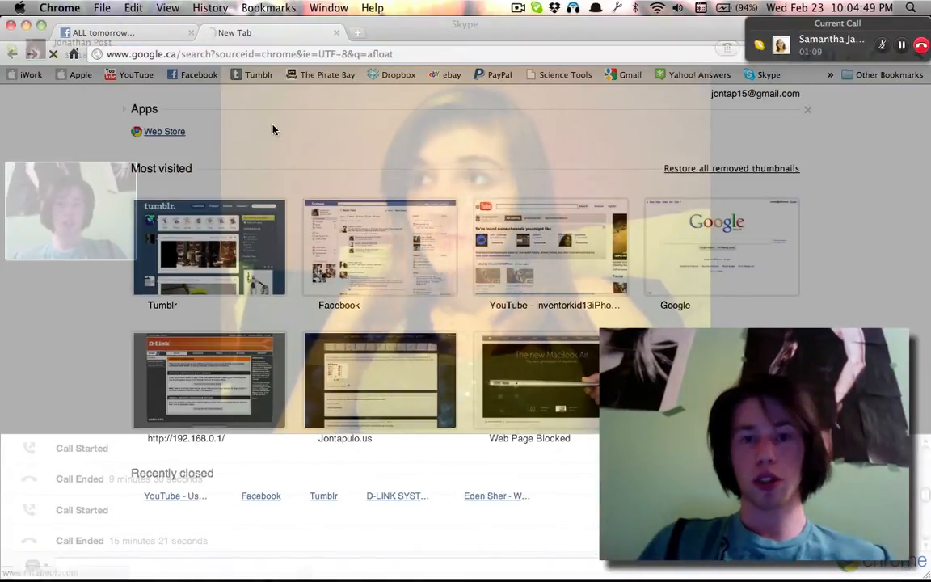
{"action": "type", "text": "mac download"}
{"action": "key", "text": "Return"}
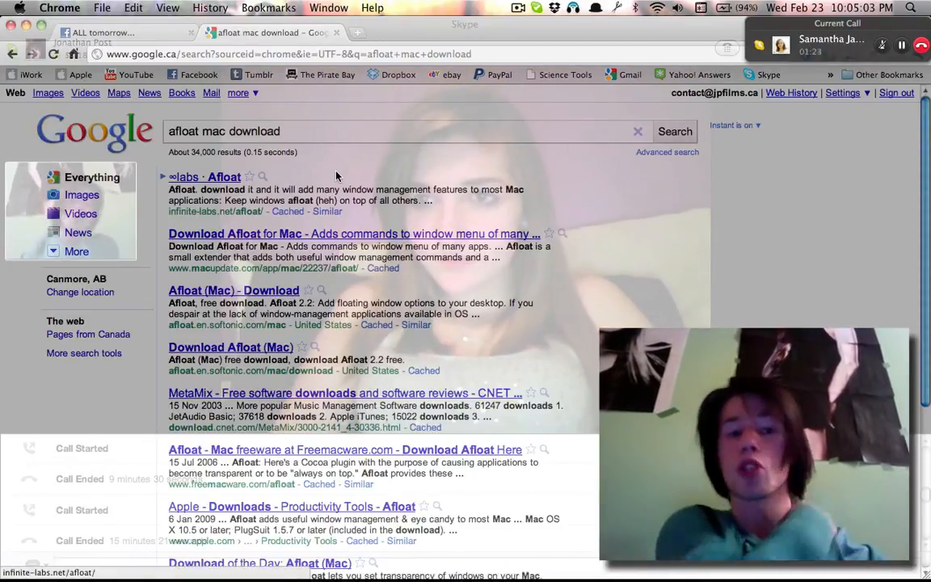
{"action": "left_click", "coordinate": [212, 178]}
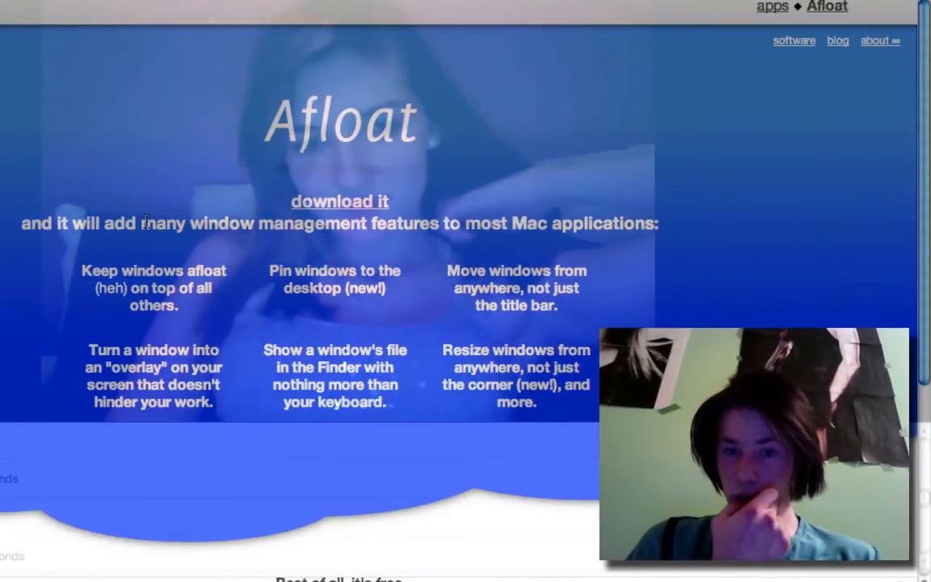
{"action": "scroll", "coordinate": [147, 220], "scroll_direction": "down", "scroll_amount": 8}
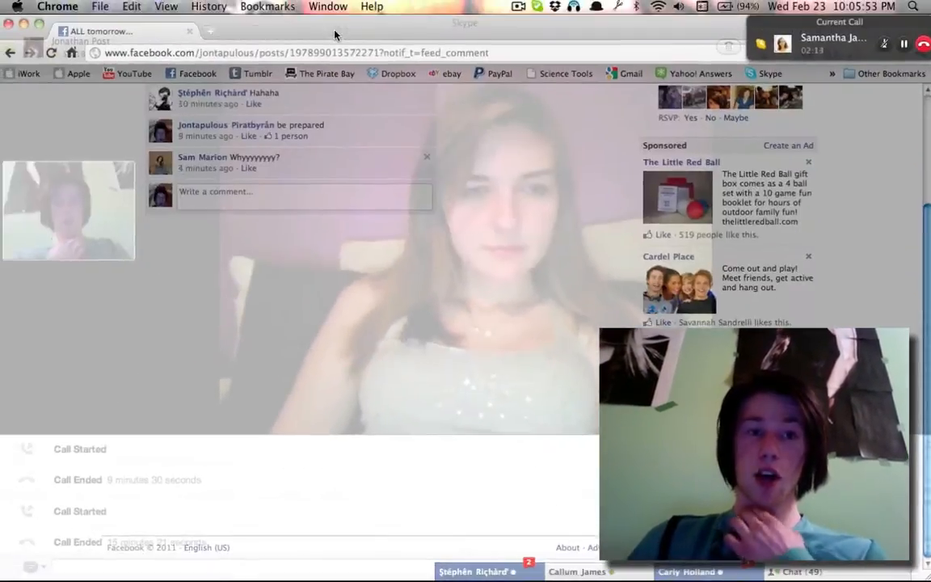
{"action": "left_click", "coordinate": [187, 34]}
{"action": "left_click", "coordinate": [211, 43]}
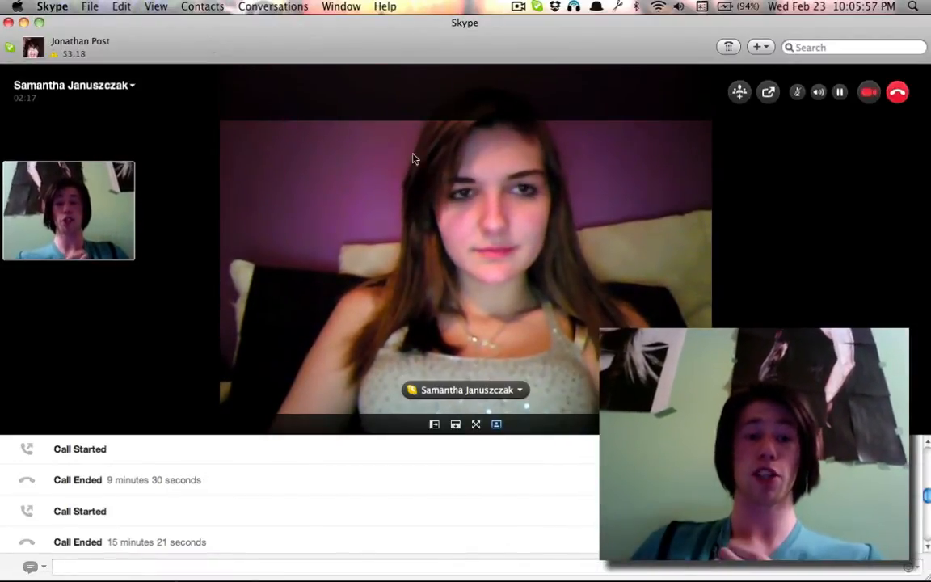
{"action": "left_click", "coordinate": [899, 92]}
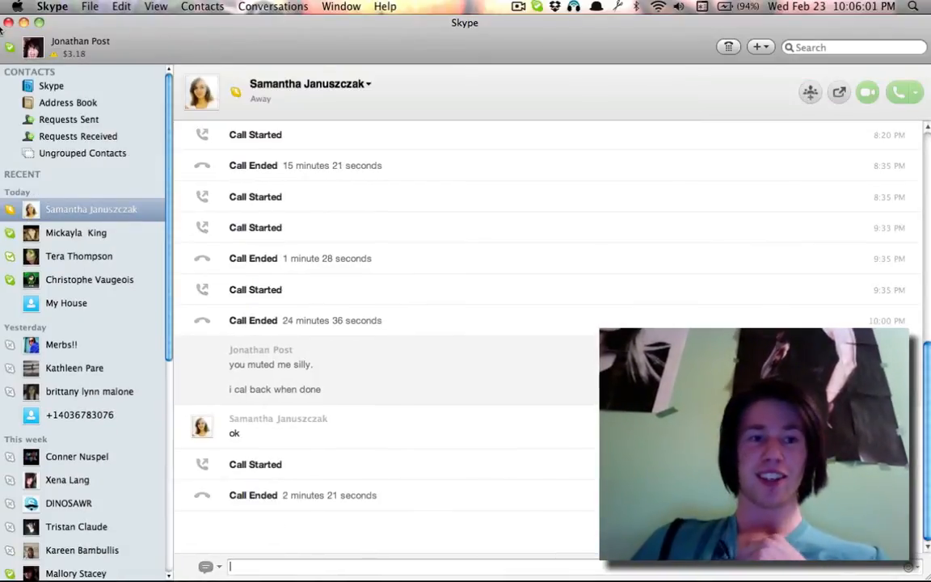
Close the Skype window and bring up ScreenFlow's menu-bar recording options
{"action": "left_click", "coordinate": [8, 22]}
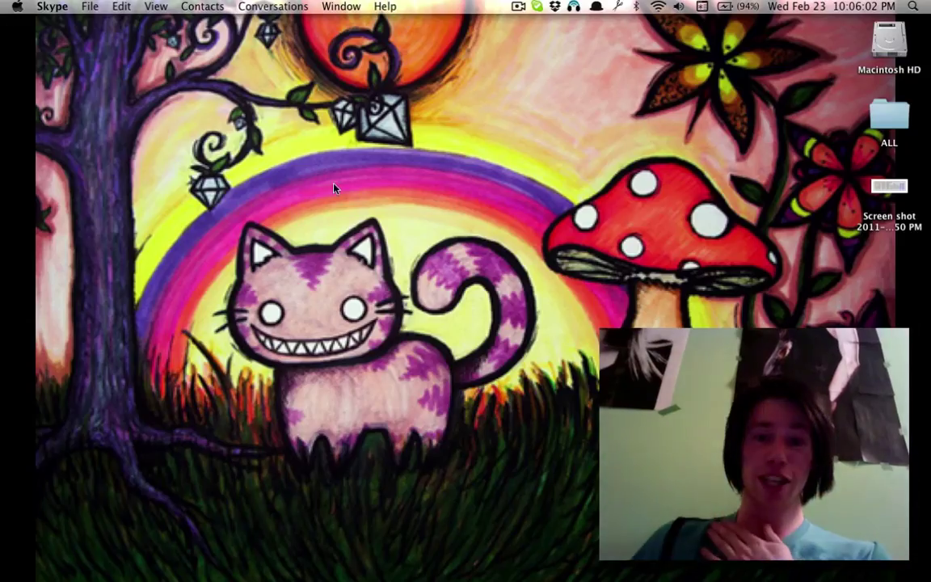
{"action": "left_click", "coordinate": [516, 6]}
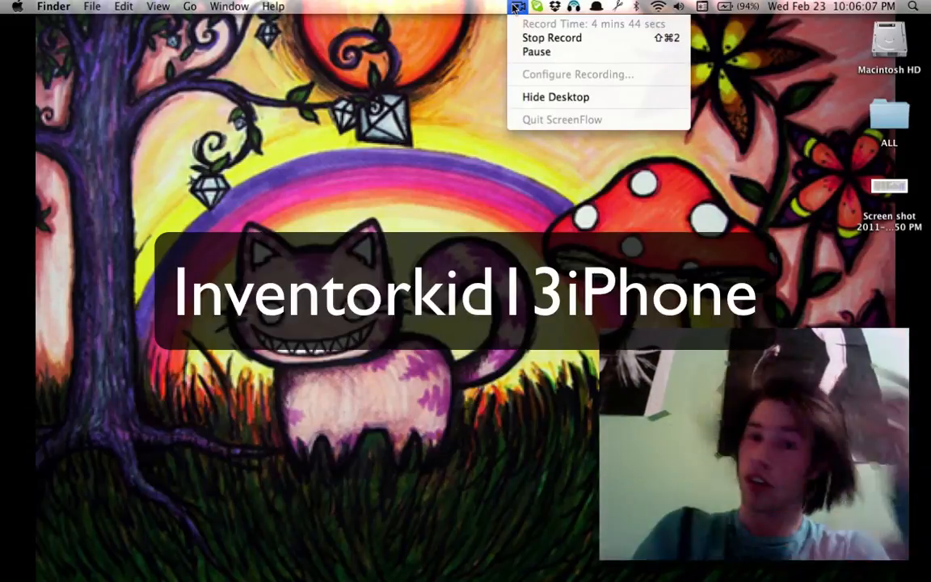
{"action": "left_click", "coordinate": [486, 84]}
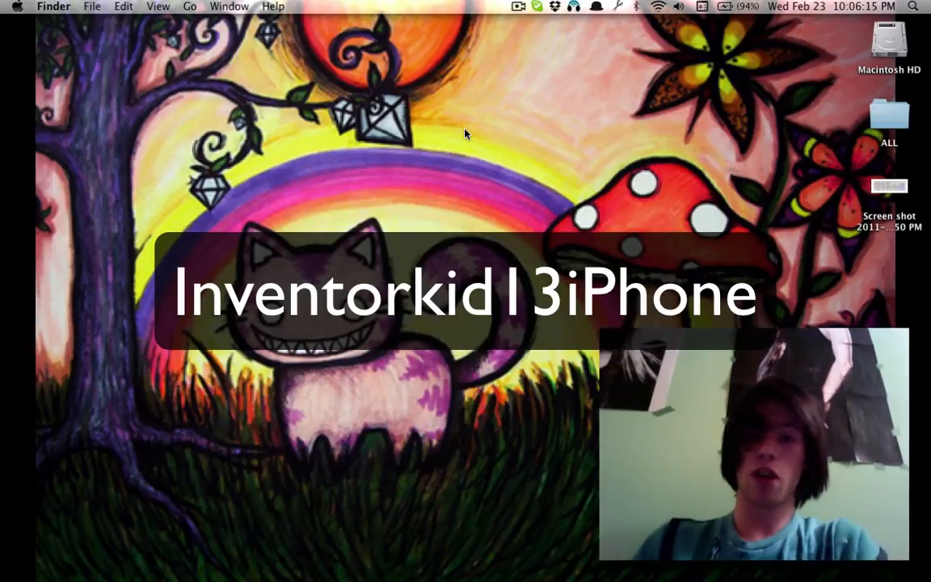
{"action": "left_click", "coordinate": [518, 7]}
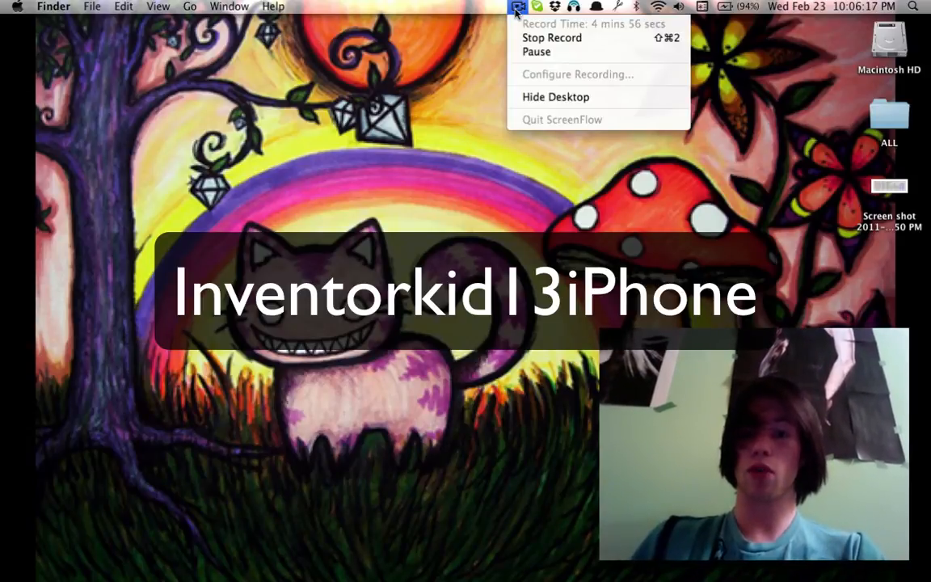